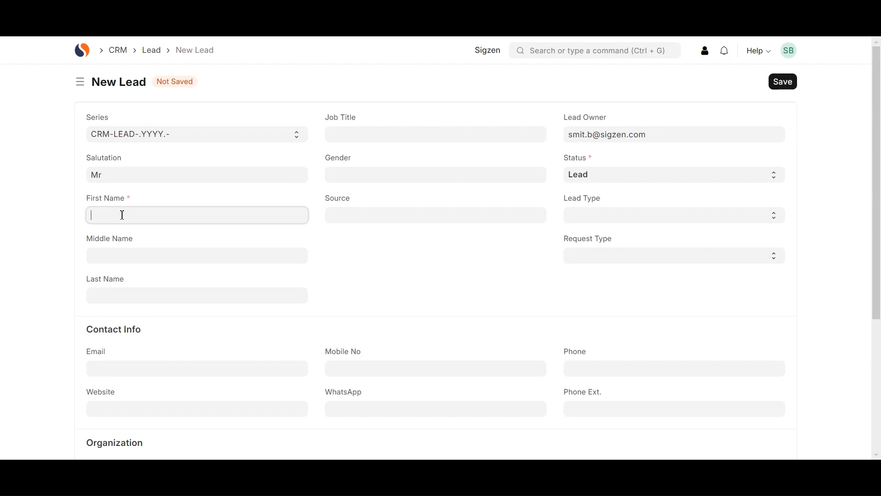
Enter the lead's first name and set Gender to Male
left_click(361, 178)
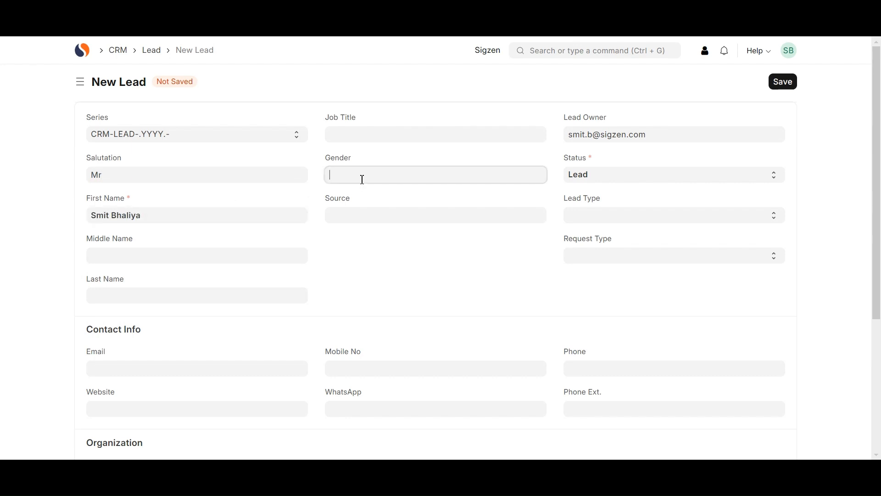
type("mal")
left_click(350, 195)
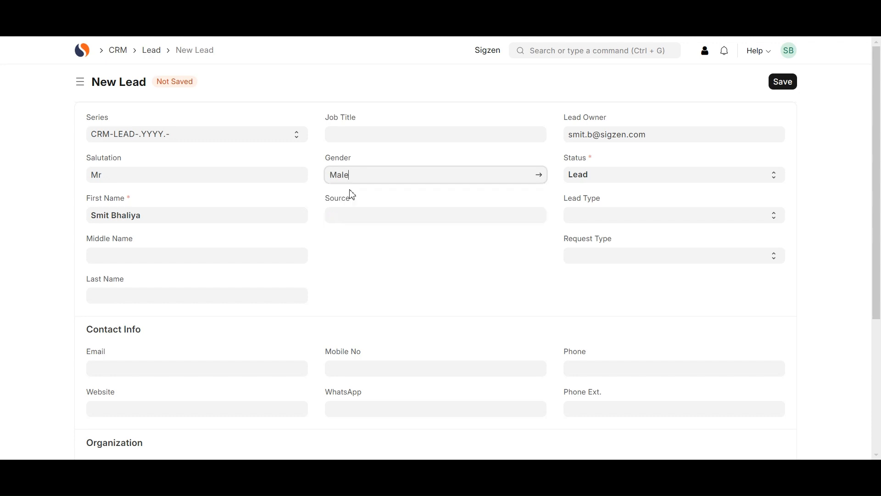
Set the lead Source to Campaign and bring up the Status options
left_click(340, 219)
type("c")
left_click(351, 240)
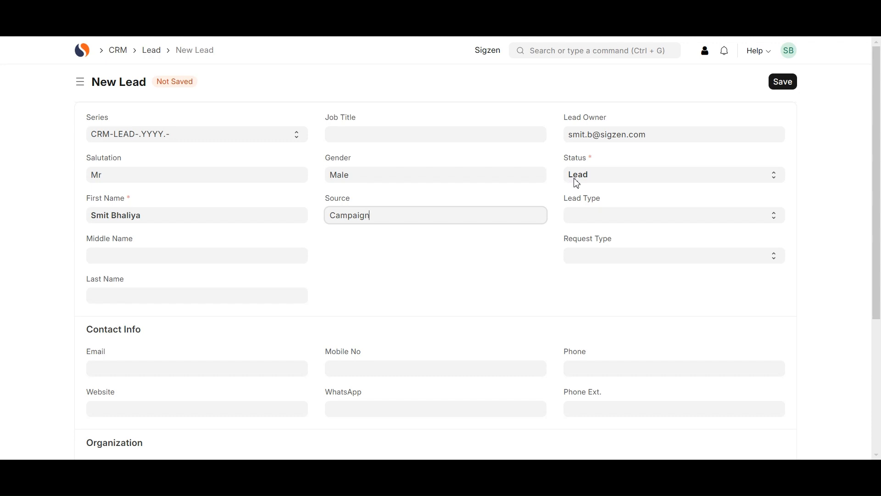
left_click(596, 178)
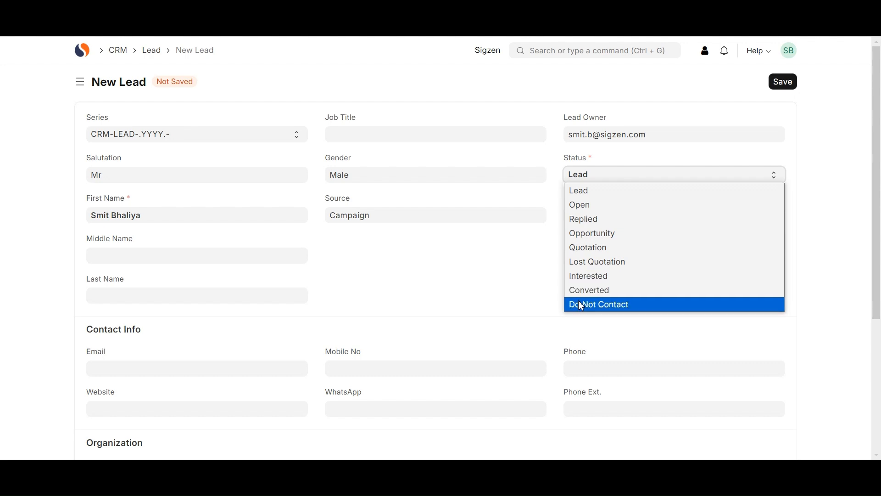
Keep Status as Lead and set Lead Type to Client
left_click(591, 194)
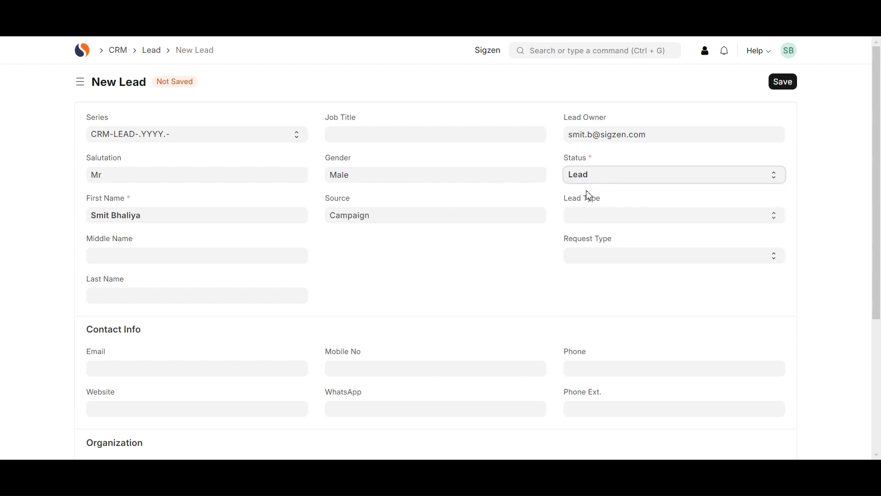
left_click(590, 219)
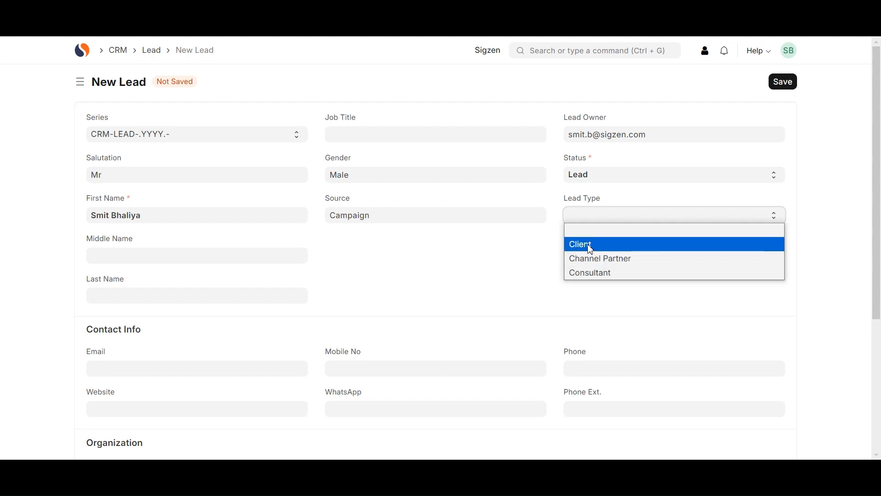
left_click(591, 250)
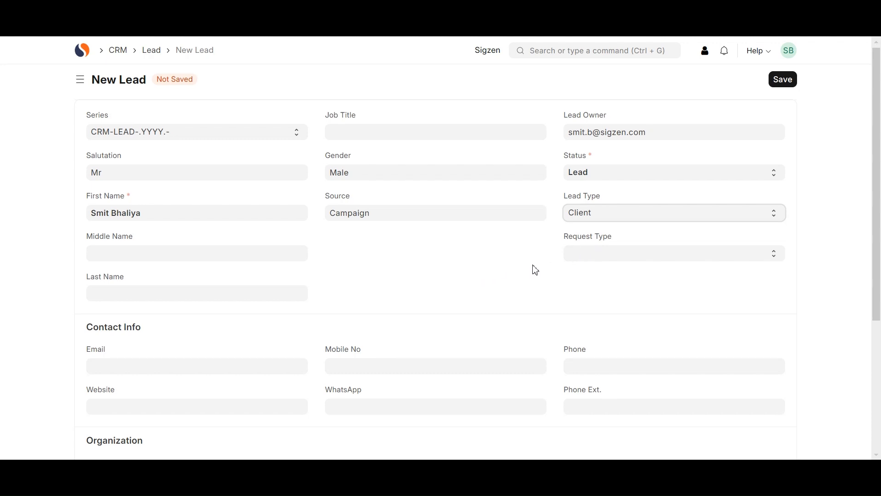
Set Request Type to Product Enquiry
scroll(535, 270, "down", 1)
left_click(599, 231)
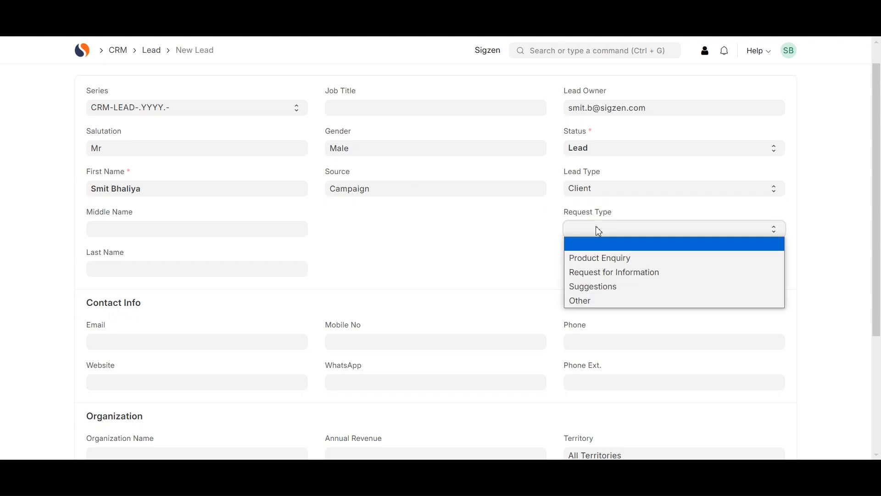
left_click(584, 260)
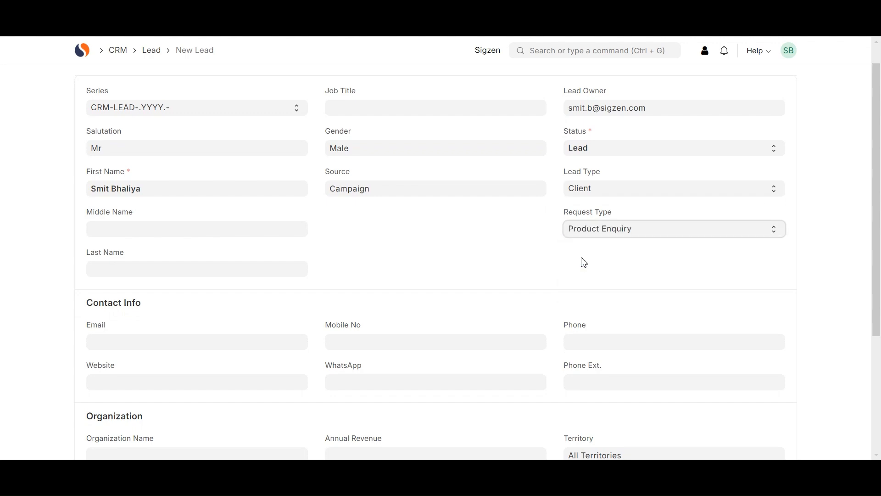
left_click(605, 235)
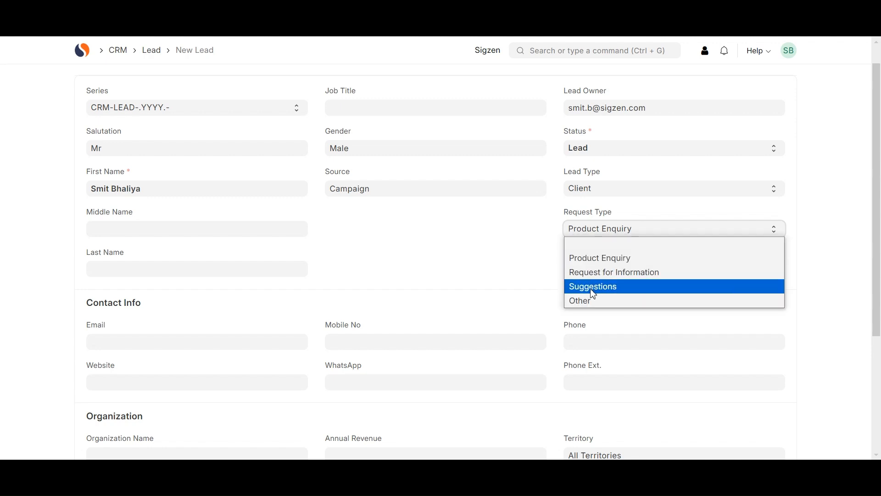
left_click(613, 260)
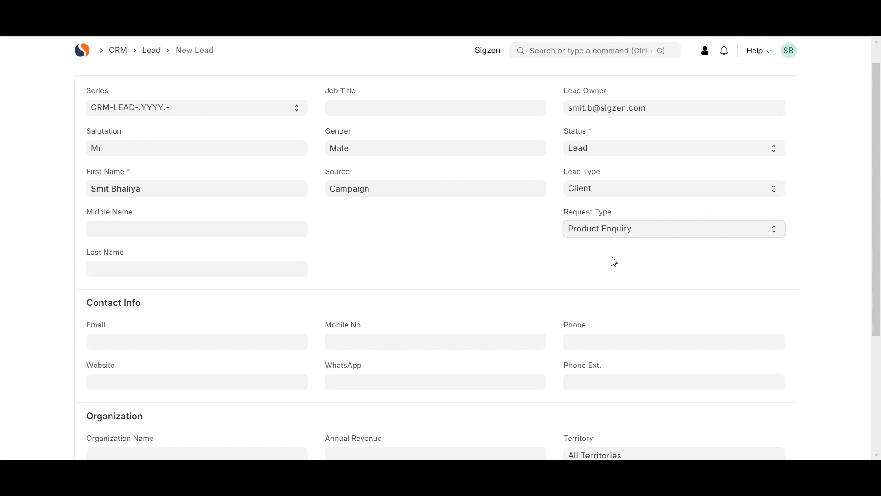
Fill in the lead's e-mail address and mobile number
scroll(397, 258, "down", 3)
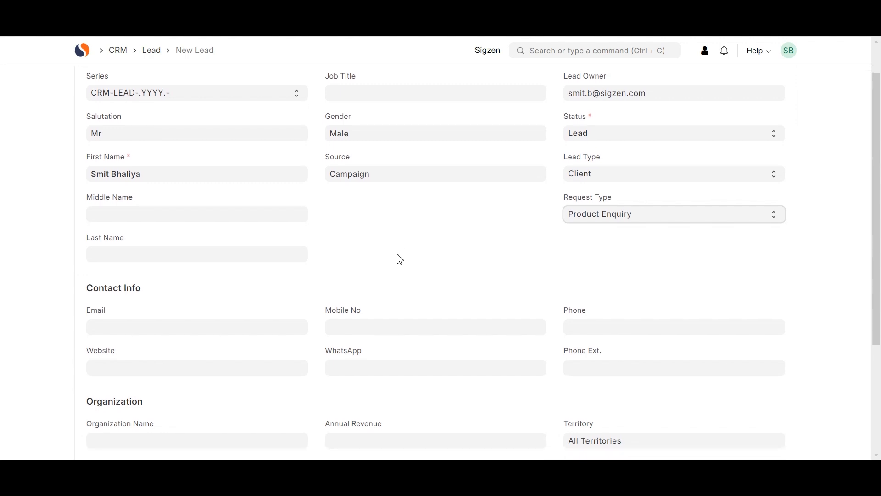
scroll(397, 258, "down", 1)
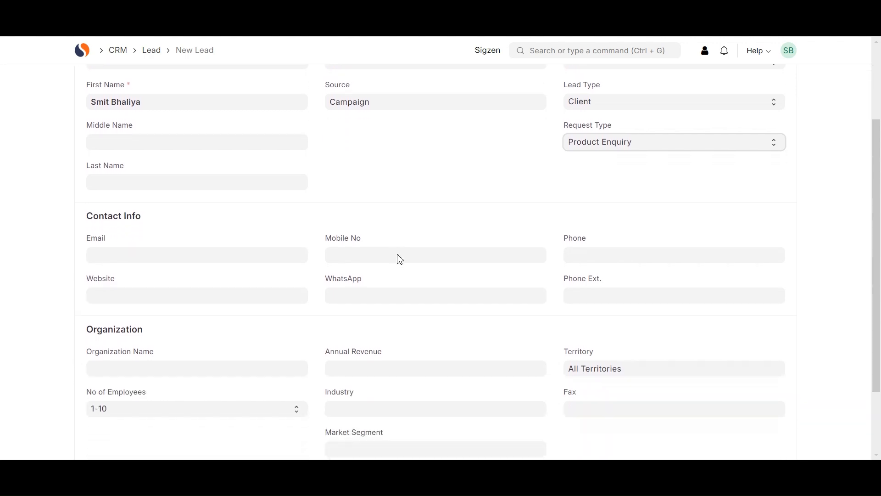
scroll(487, 167, "up", 3)
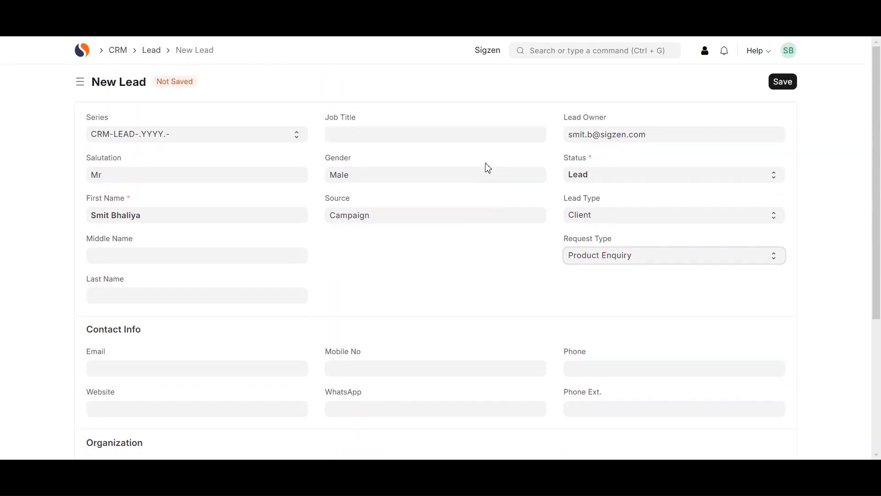
scroll(486, 167, "down", 3)
left_click(166, 252)
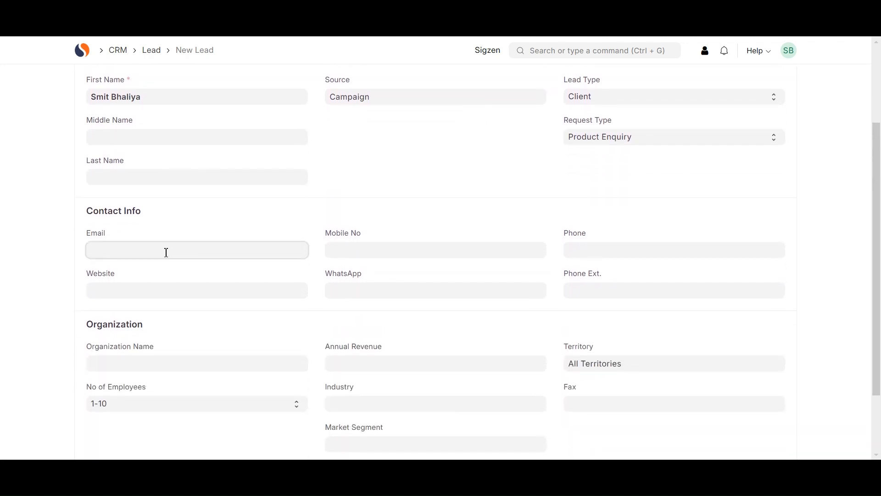
left_click(380, 250)
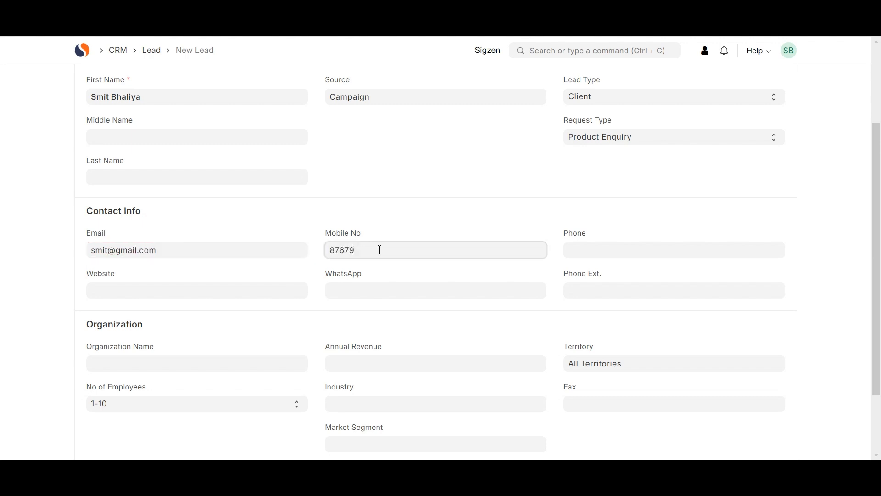
Set Organization Name to 'Nickey Enterprises'
scroll(382, 303, "down", 1)
left_click(143, 347)
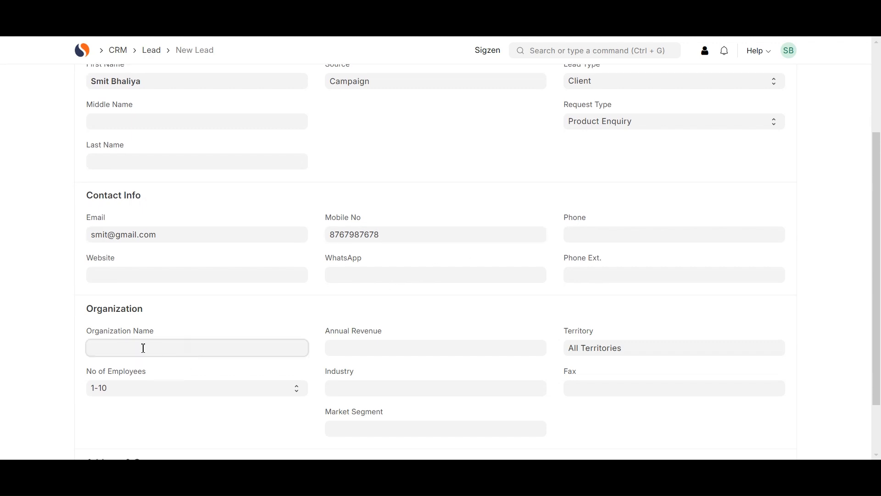
type("Nickey Enterpr")
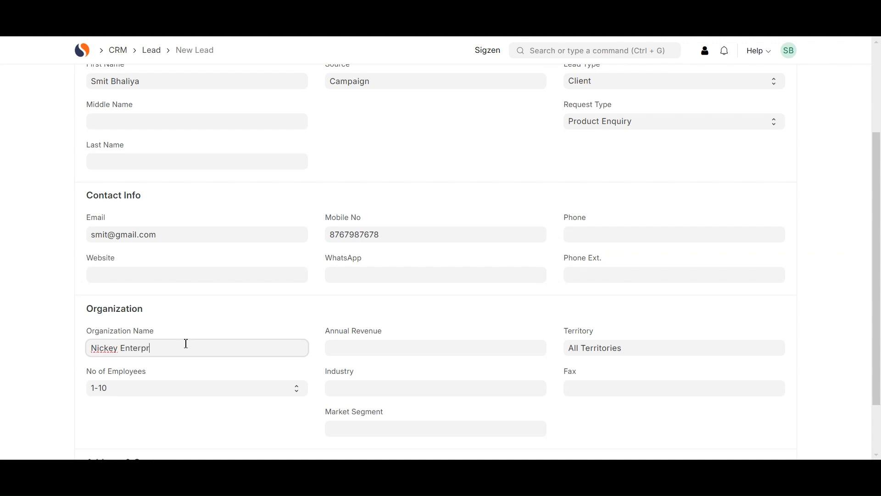
type("ises")
scroll(460, 337, "down", 1)
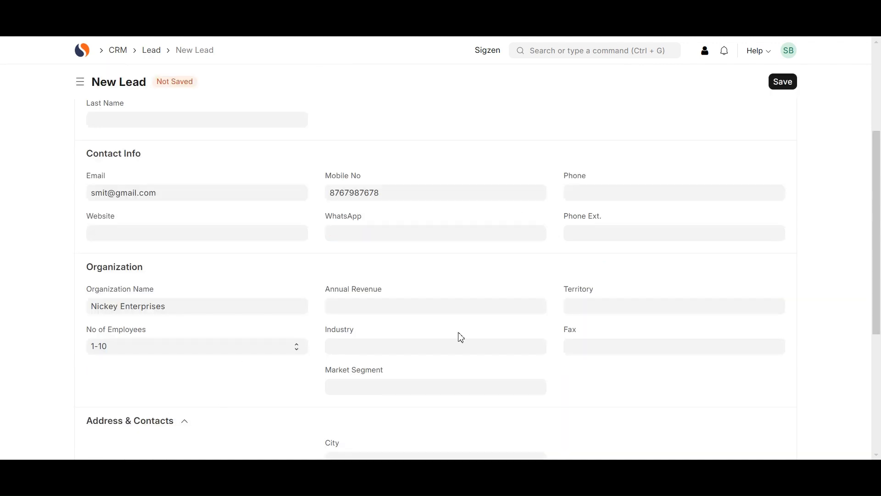
Set Territory to India and Industry to Manufacturing
left_click(582, 307)
left_click(580, 348)
left_click(413, 351)
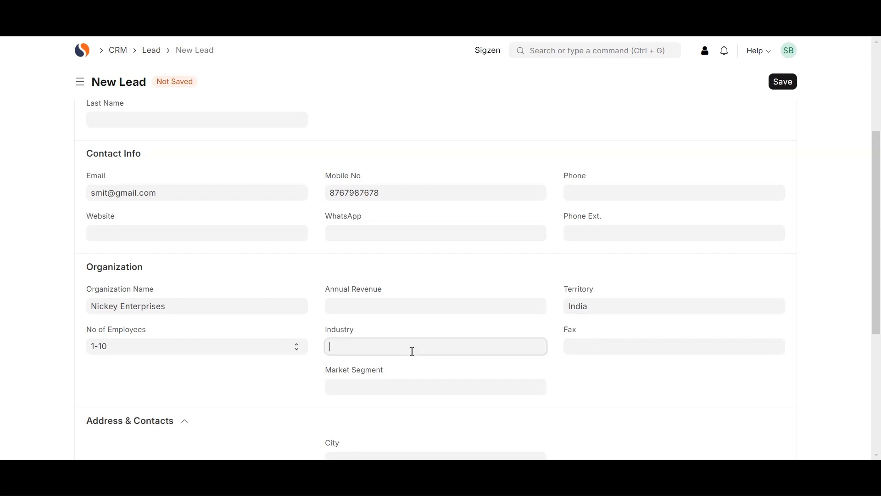
type("m")
left_click(379, 366)
scroll(377, 360, "down", 2)
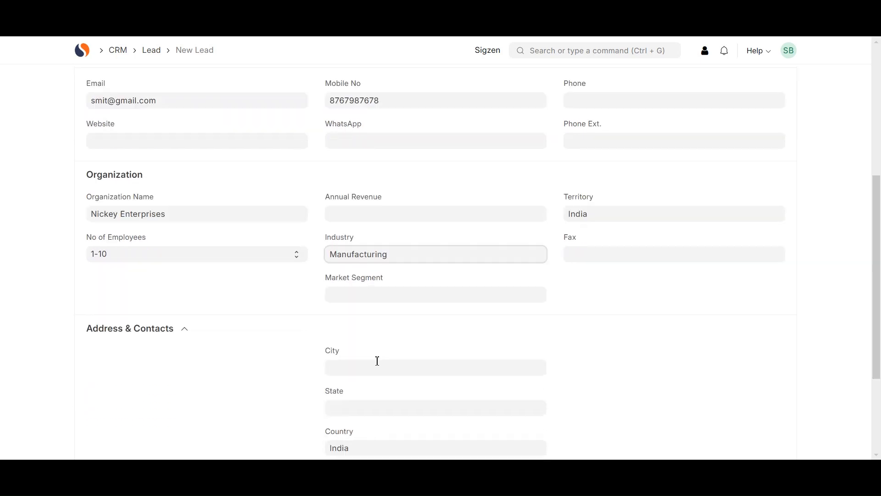
scroll(378, 360, "down", 1)
Enter city Ahmedabad and state Gujarat for the lead
left_click(351, 302)
type("Ahmedabad")
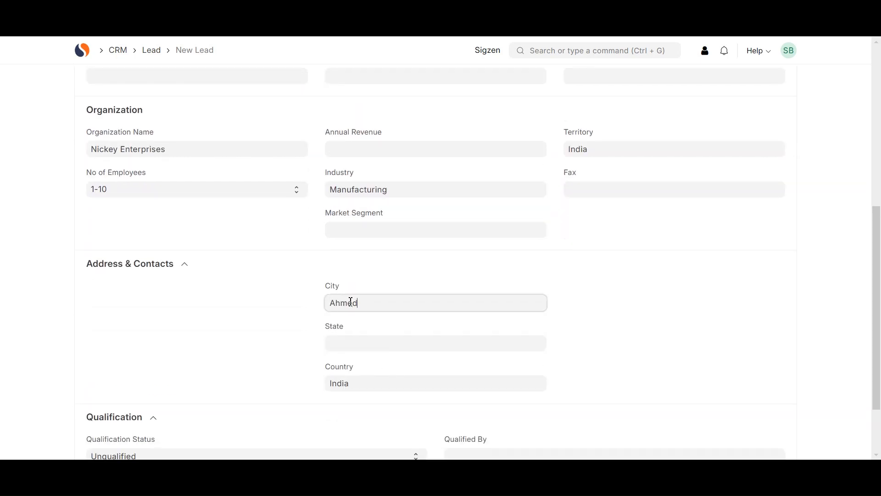
left_click(343, 348)
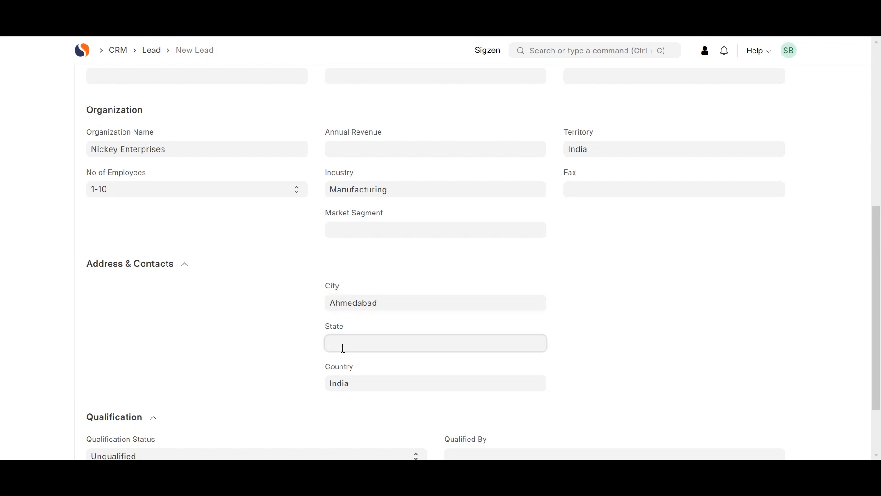
type("Gujarat")
scroll(343, 348, "down", 2)
Keep the lead Unqualified, pick the qualifying user and set Qualified On to today (21-10-2024)
left_click(144, 370)
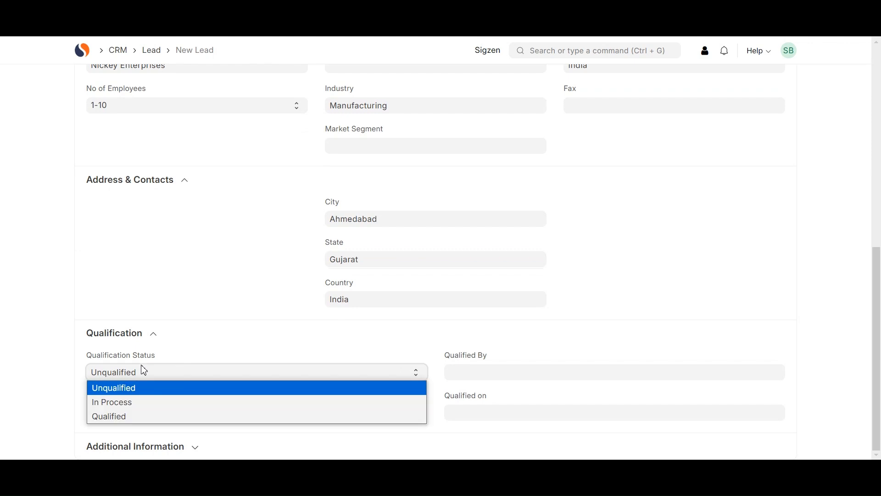
left_click(127, 390)
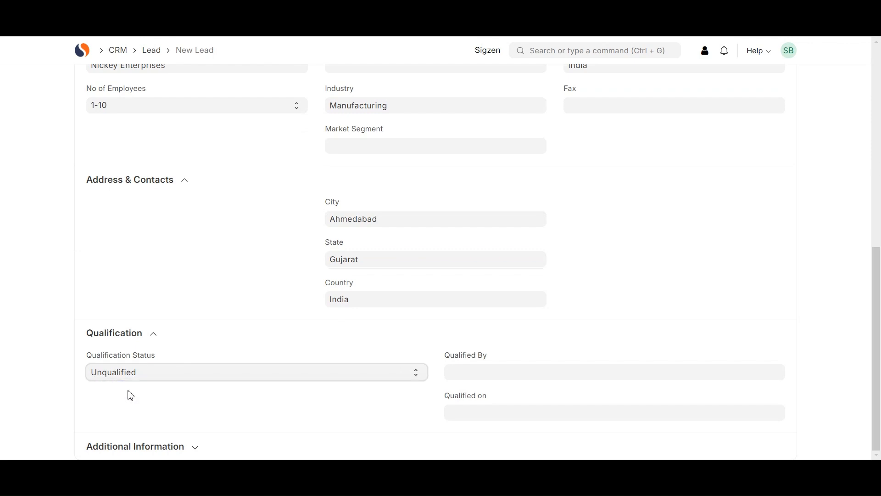
left_click(459, 372)
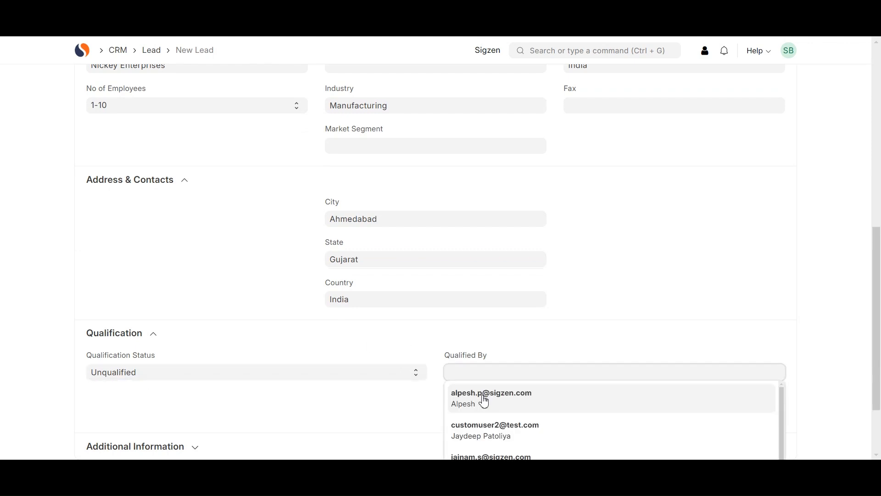
left_click(482, 397)
left_click(475, 415)
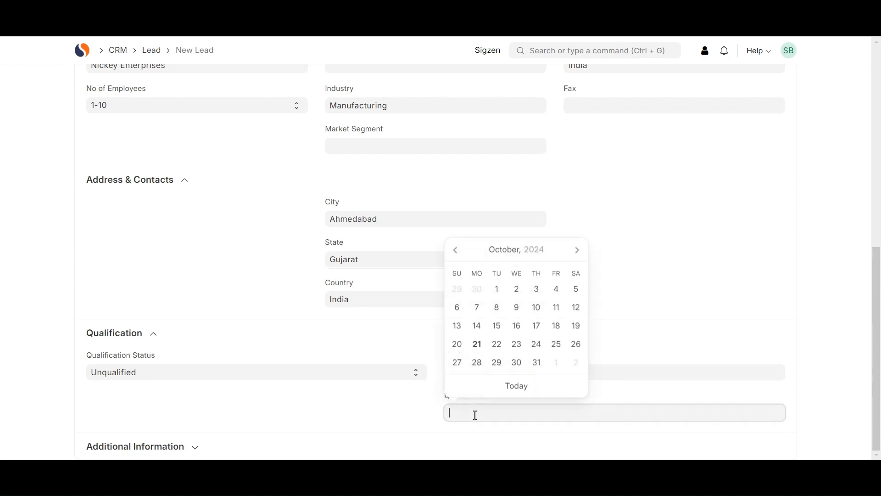
left_click(510, 387)
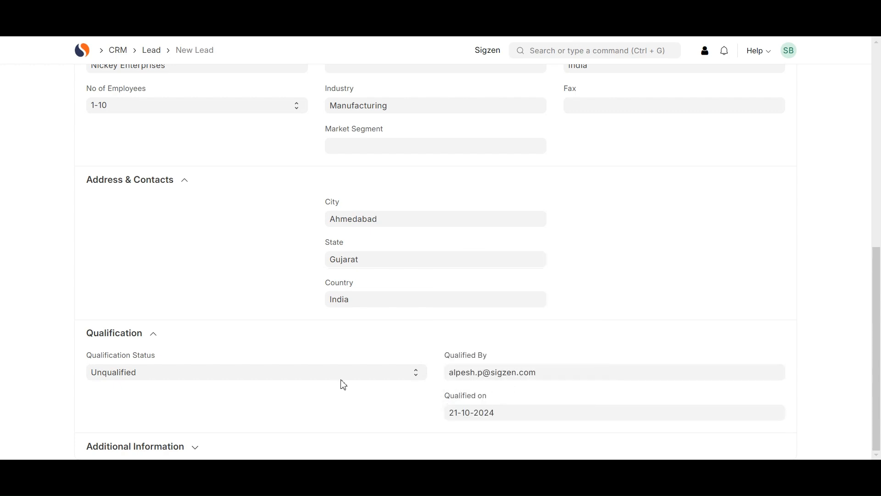
Expand Additional Information and save the lead as CRM-LEAD-2024-00011
left_click(236, 445)
scroll(236, 445, "down", 2)
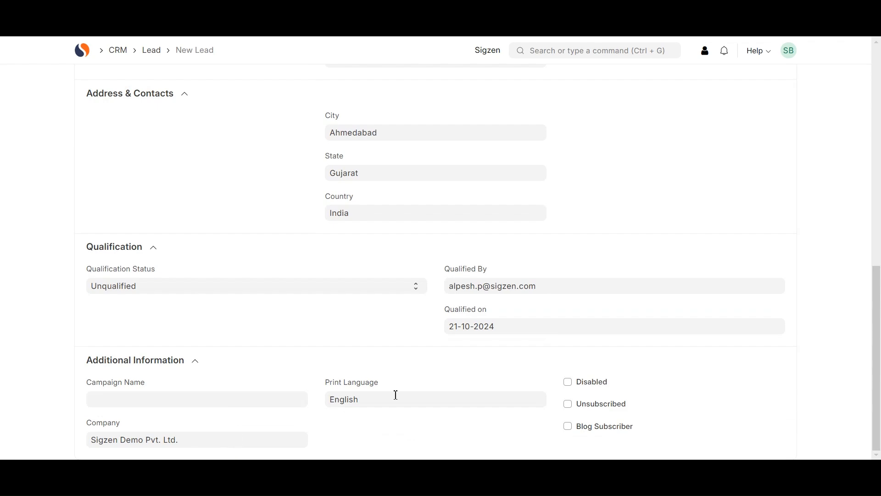
scroll(367, 314, "up", 10)
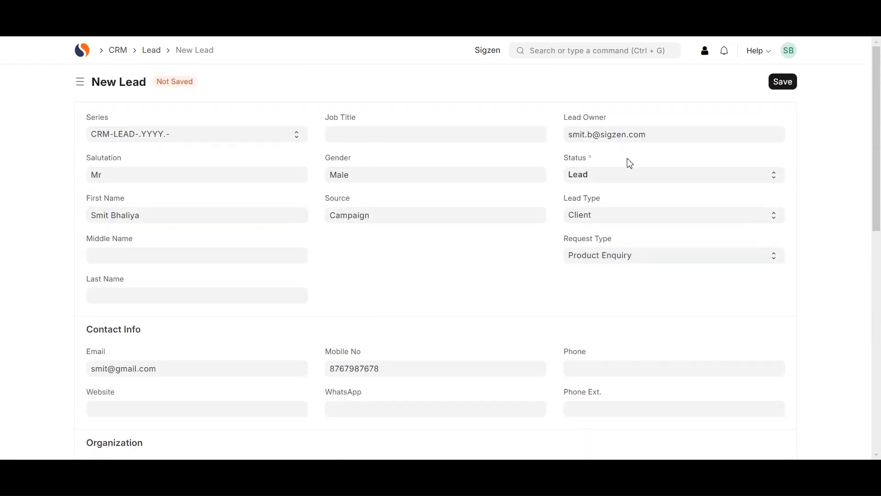
left_click(782, 86)
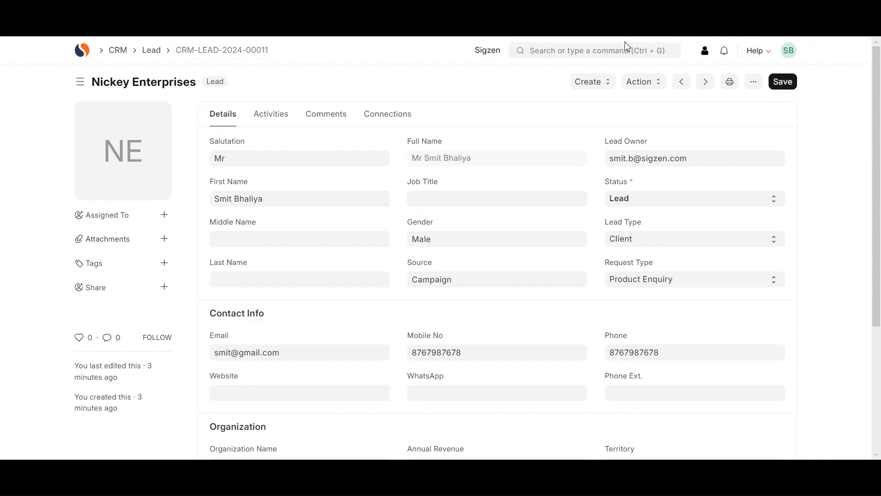
Create an Opportunity from the lead, keeping Create Prospect checked
left_click(599, 83)
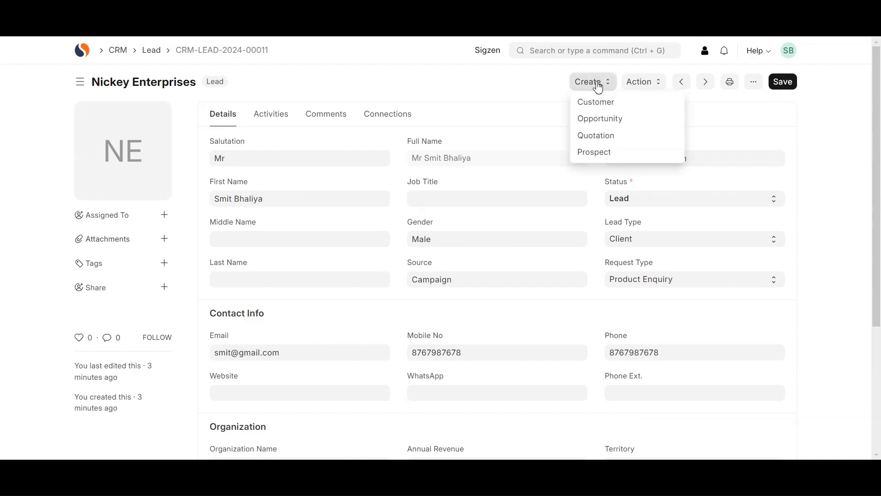
left_click(593, 120)
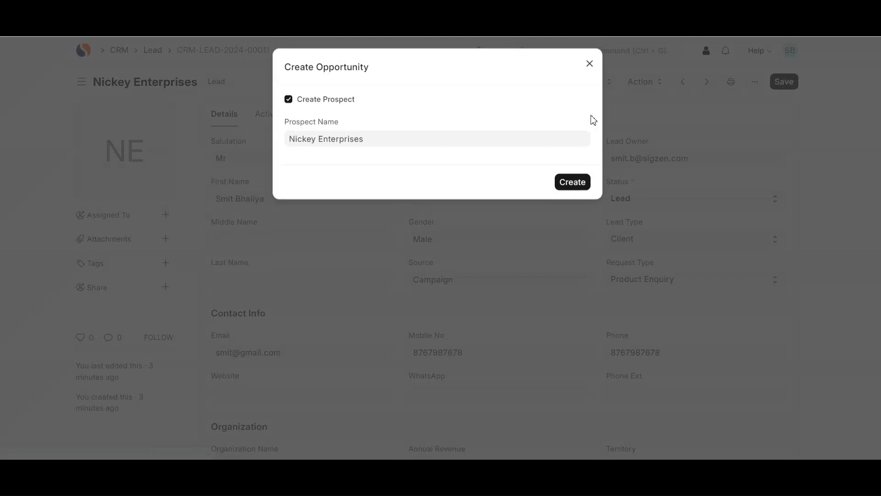
left_click(567, 191)
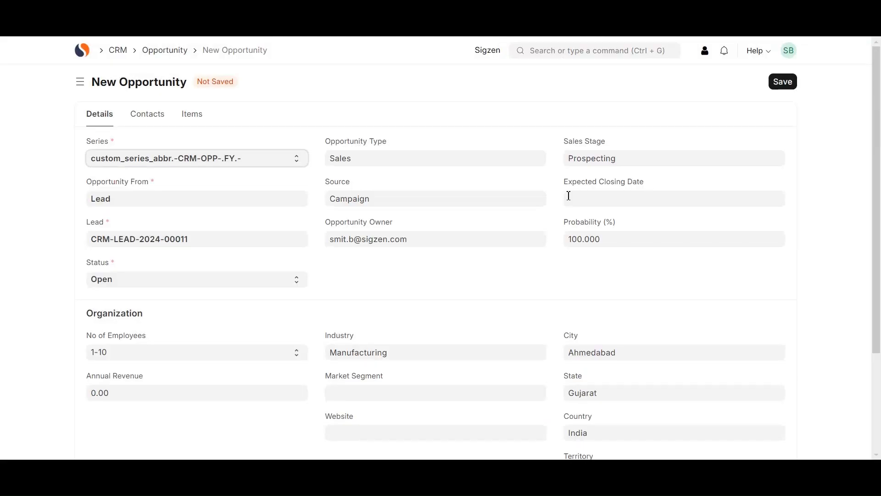
Set the opportunity naming series to CRM-OPP-.YYYY.-
left_click(198, 163)
left_click(156, 188)
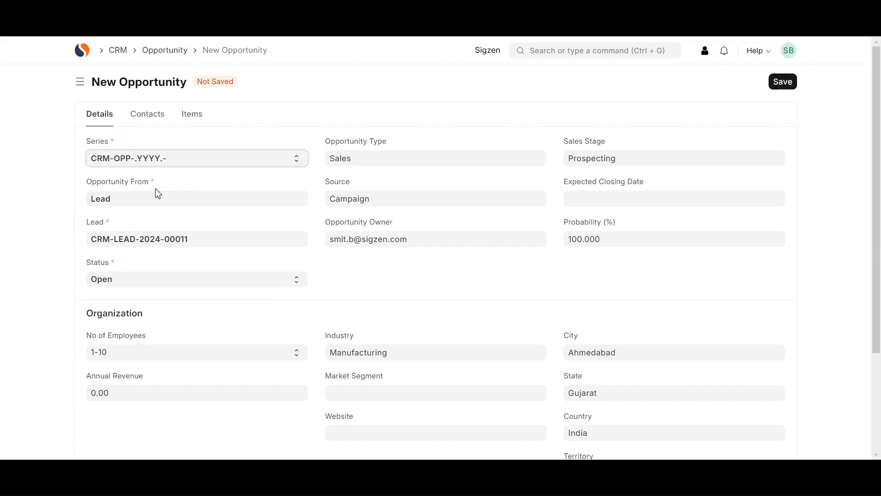
scroll(351, 275, "down", 3)
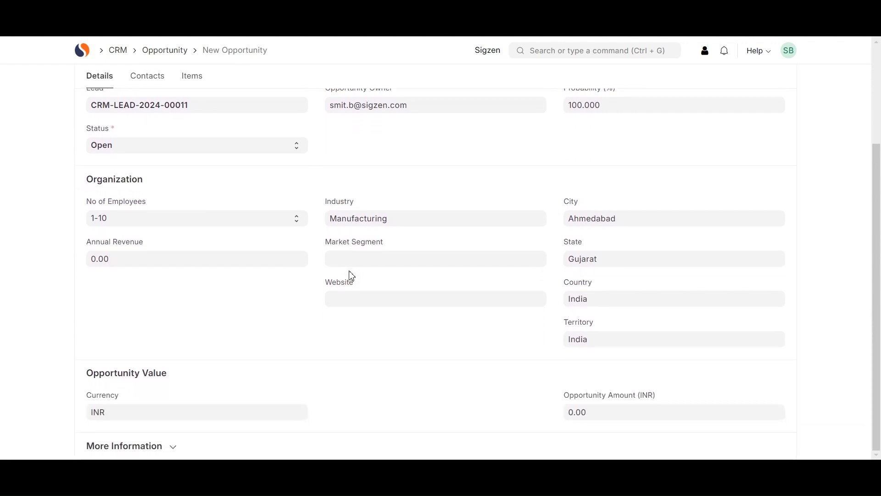
scroll(351, 278, "up", 1)
scroll(351, 275, "down", 1)
scroll(324, 374, "up", 3)
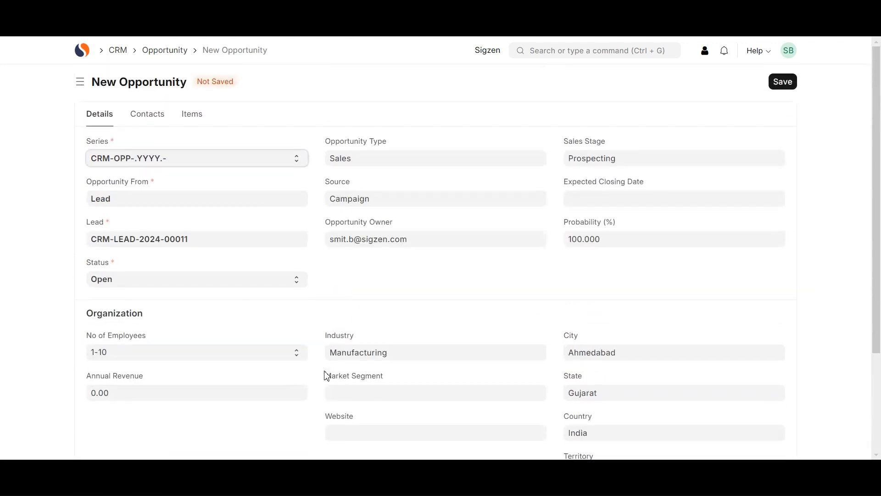
left_click(145, 113)
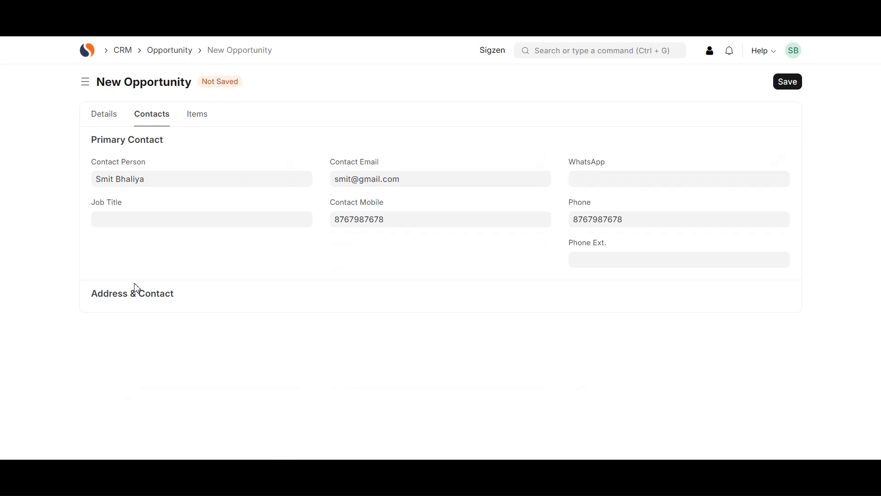
left_click(193, 119)
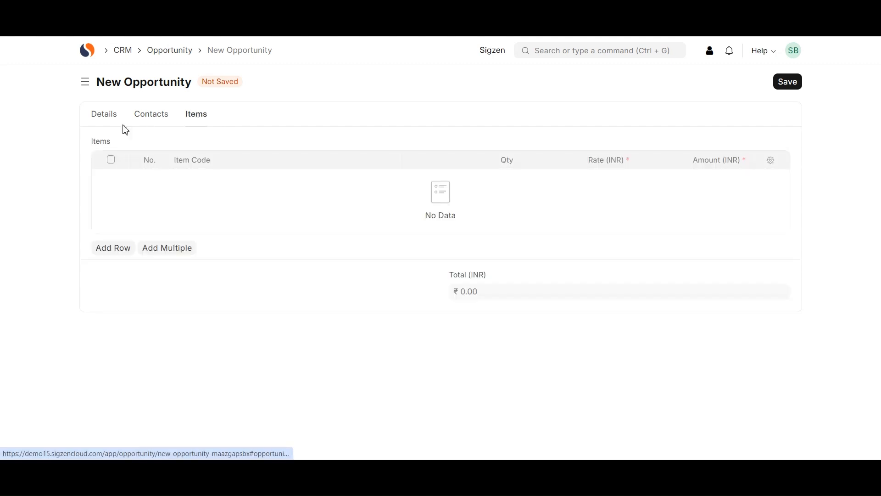
left_click(101, 118)
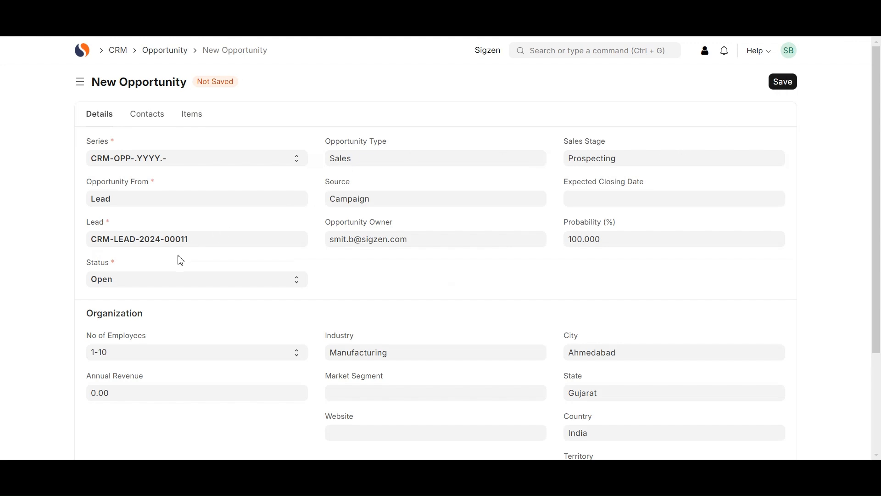
Leave the status on Open and save the opportunity as CRM-OPP-2024-00004
left_click(150, 284)
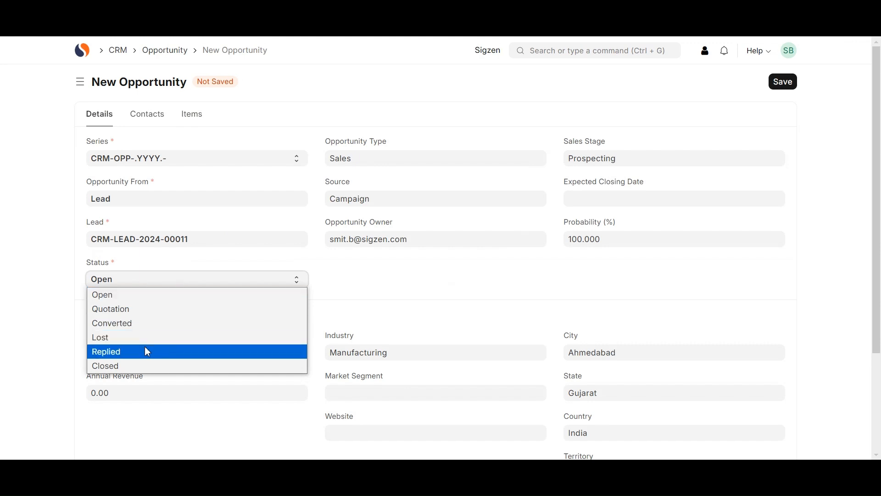
left_click(168, 282)
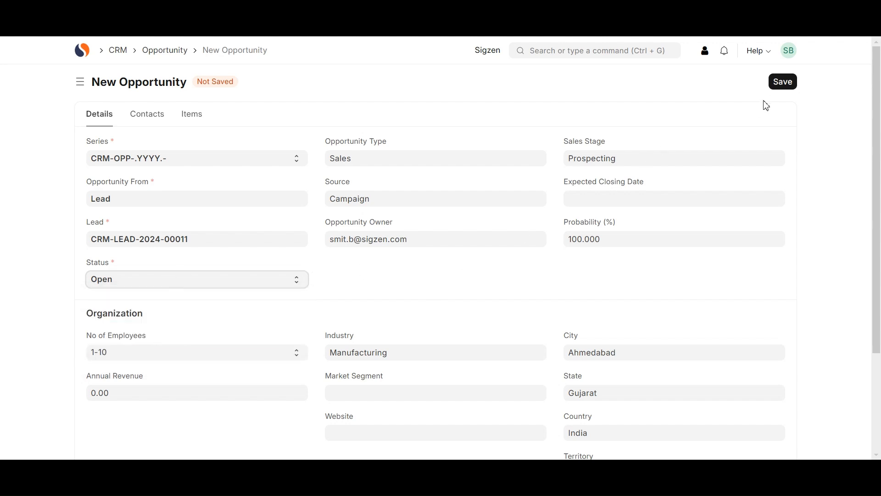
left_click(787, 83)
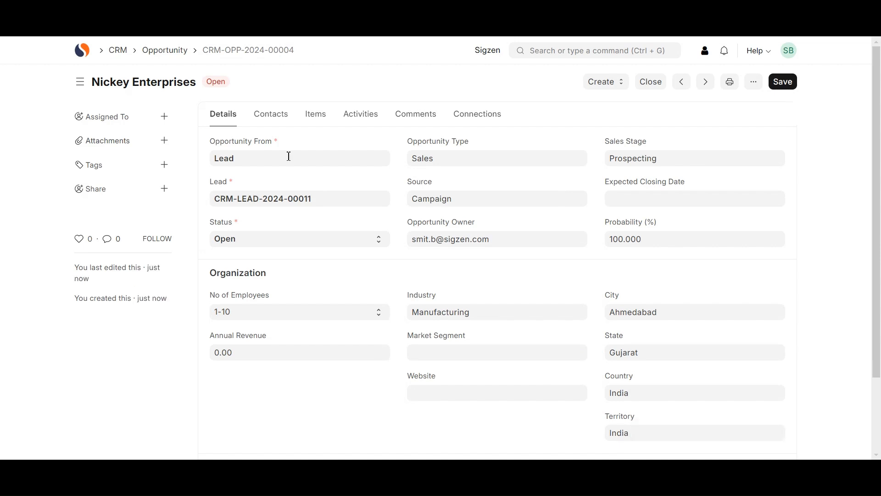
Add a 64 GB ROM item line at rate 2400 and save the opportunity
left_click(309, 121)
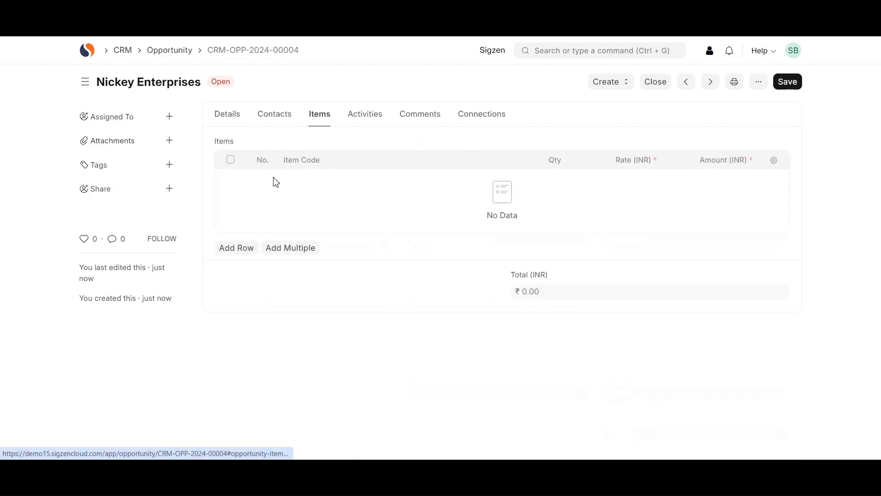
left_click(236, 251)
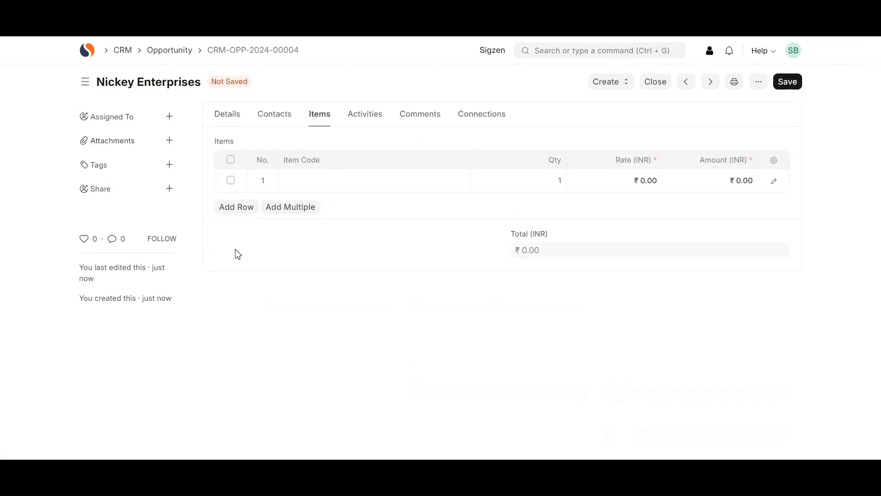
left_click(342, 185)
left_click(316, 202)
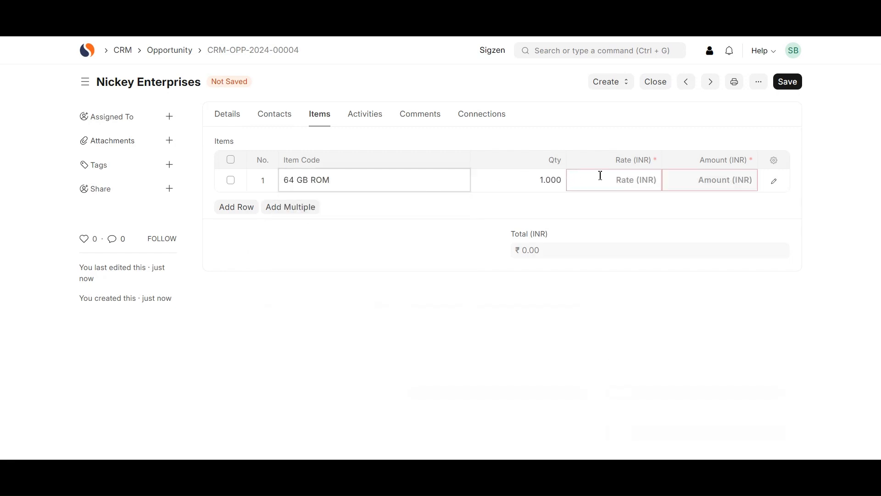
left_click(601, 176)
type("2400")
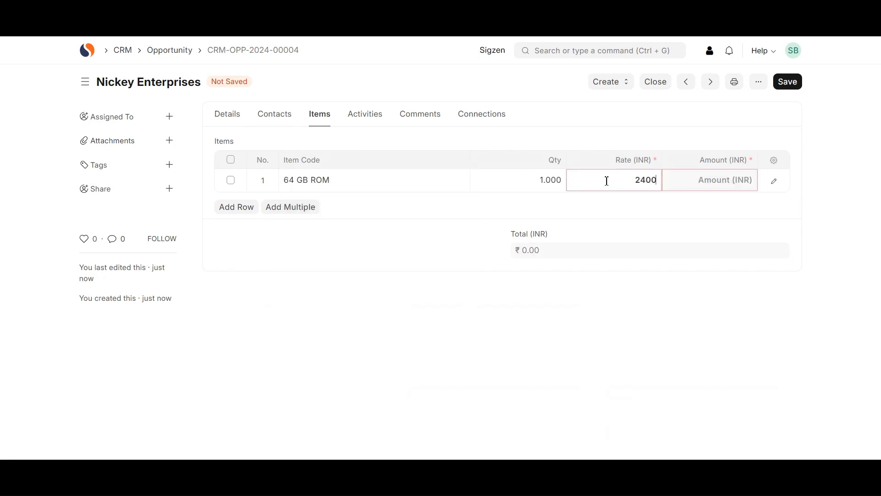
left_click(604, 208)
left_click(789, 83)
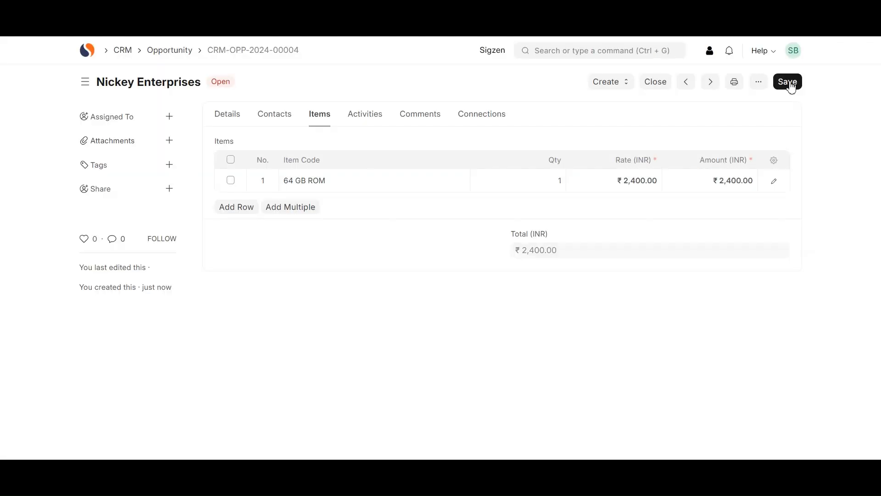
left_click(226, 112)
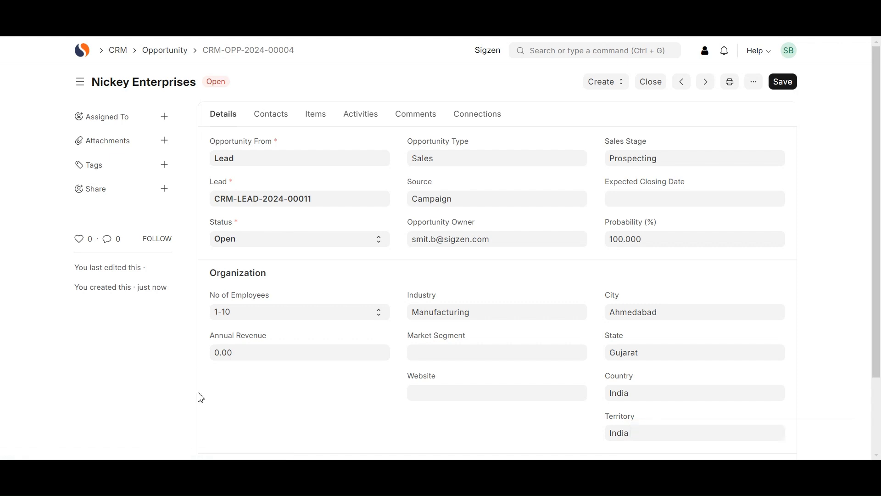
Show the Create menu on opportunity CRM-OPP-2024-00004
left_click(619, 87)
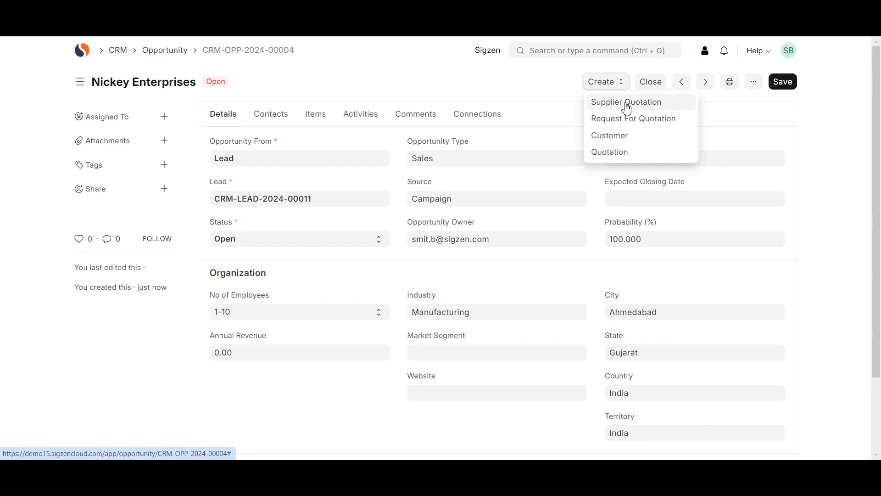
Create a Customer from the opportunity, keep Customer Type as Company, and save Nickey Enterprises
left_click(619, 144)
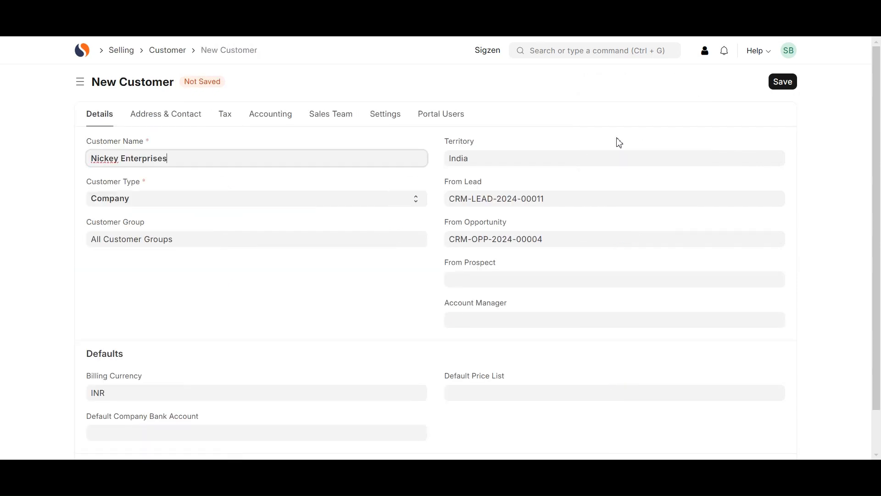
scroll(117, 219, "down", 1)
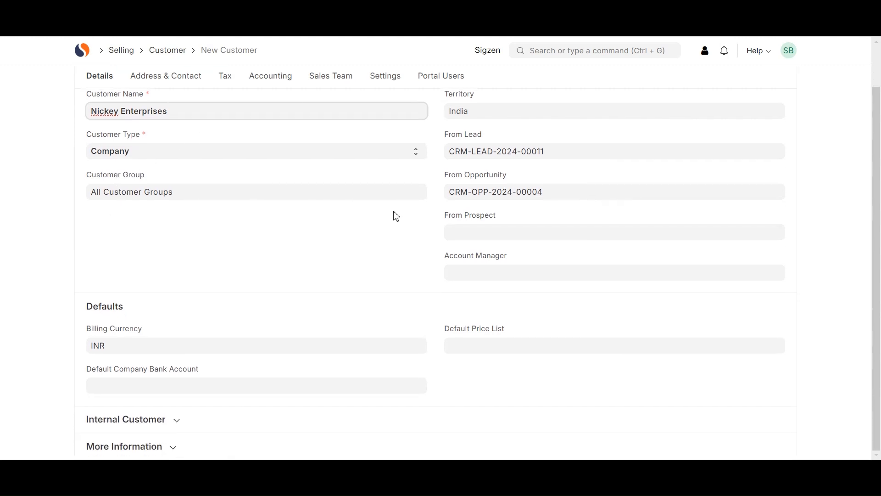
scroll(396, 216, "up", 1)
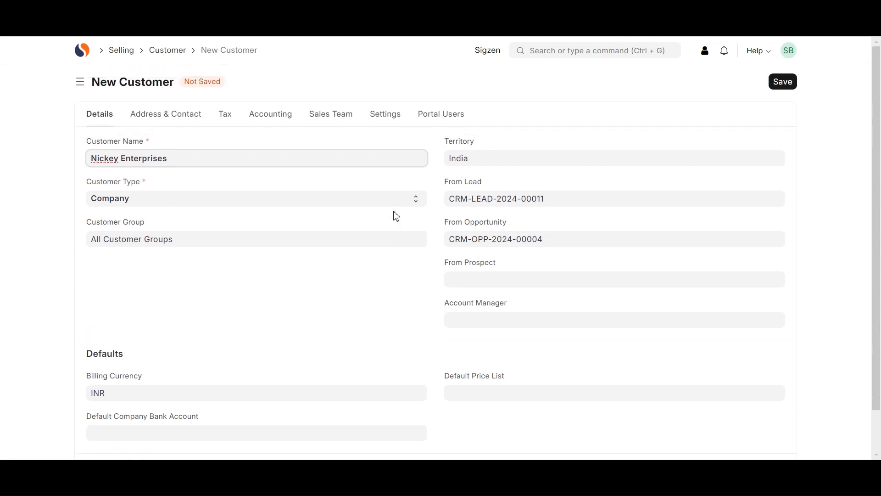
scroll(396, 216, "down", 1)
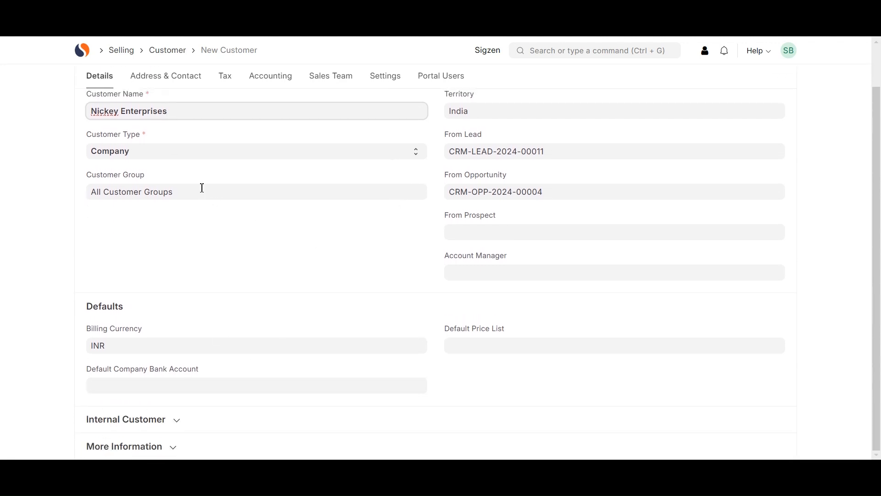
left_click(162, 152)
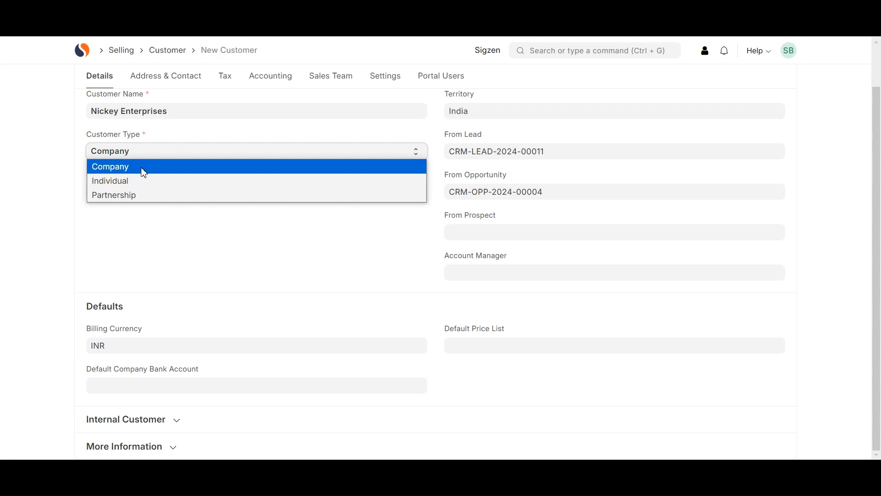
left_click(151, 171)
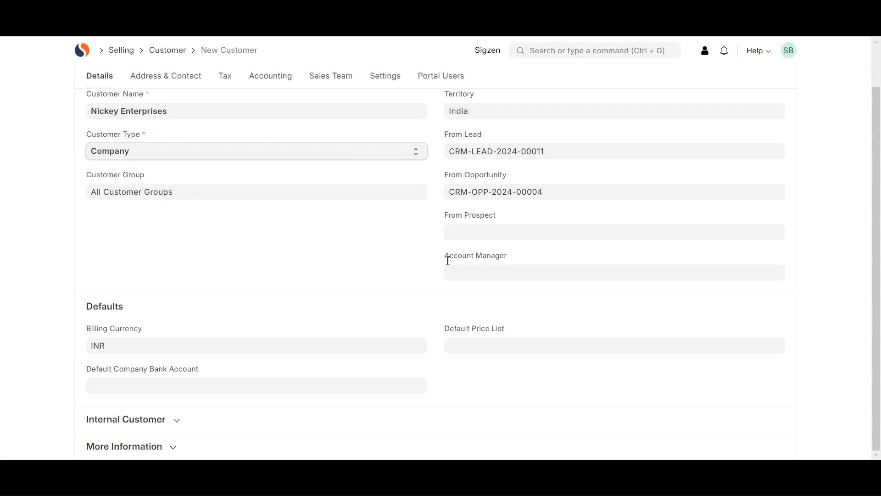
scroll(450, 312, "up", 2)
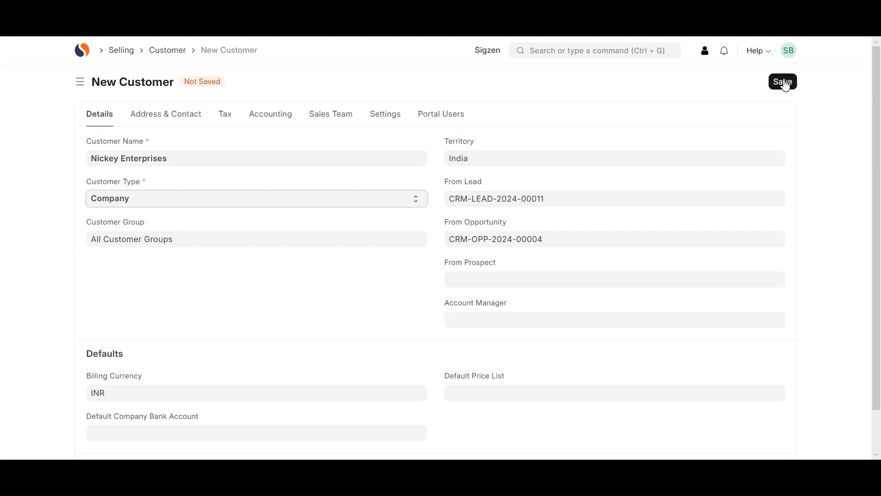
left_click(783, 82)
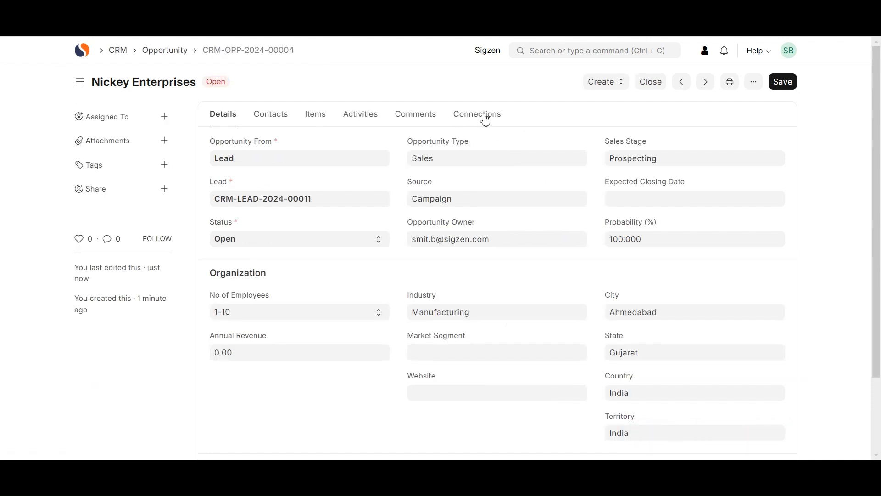
On CRM-OPP-2024-00004, check the Create options and review the Nickey Enterprises opportunity details
left_click(607, 83)
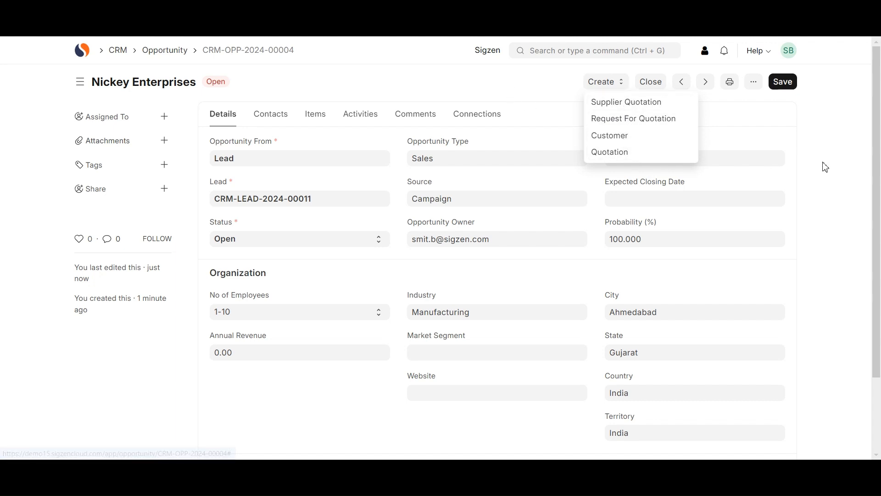
left_click(512, 293)
scroll(501, 307, "down", 2)
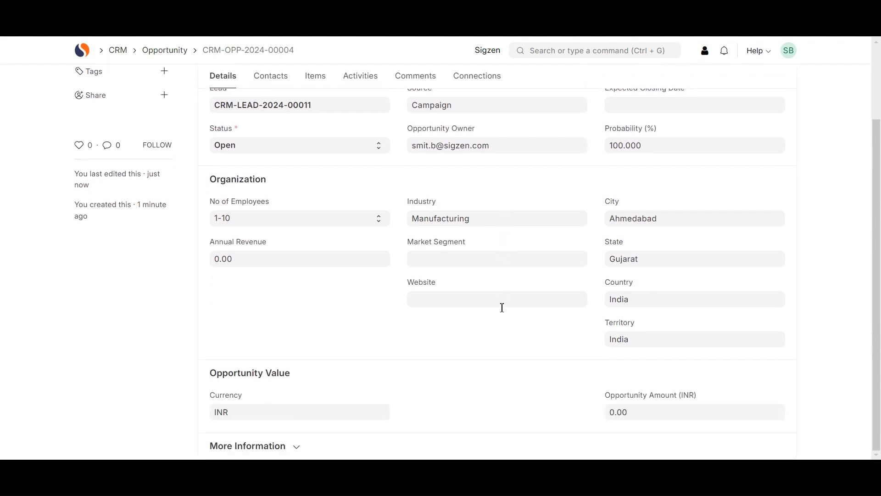
scroll(502, 307, "up", 2)
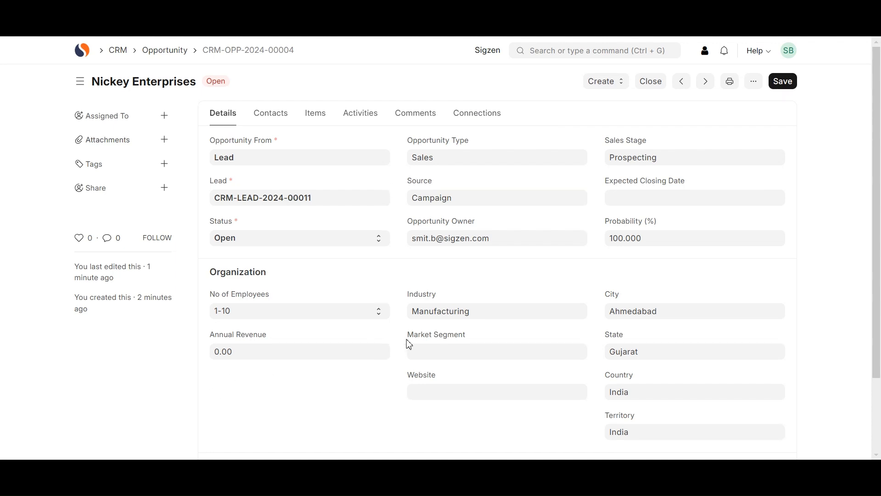
scroll(407, 342, "down", 2)
scroll(298, 385, "up", 2)
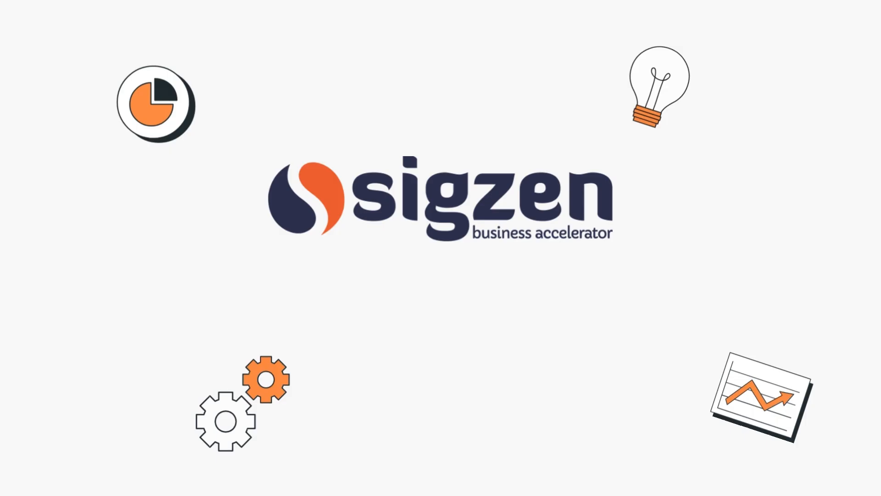